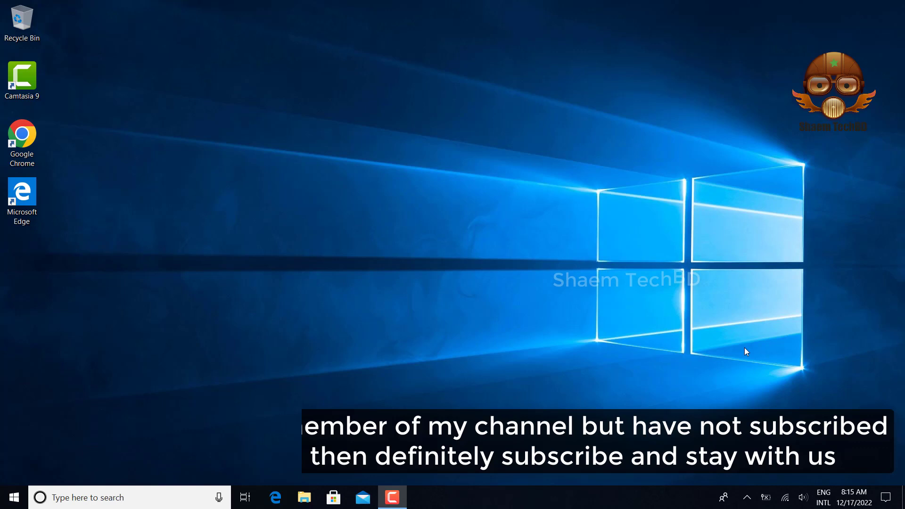
Go to the Network & Internet page of Windows Settings from the Start menu
click(13, 497)
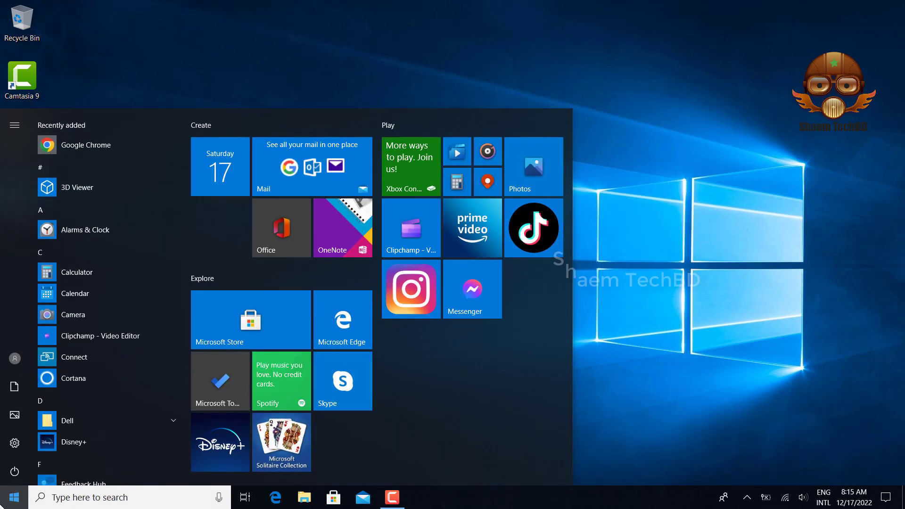
click(14, 443)
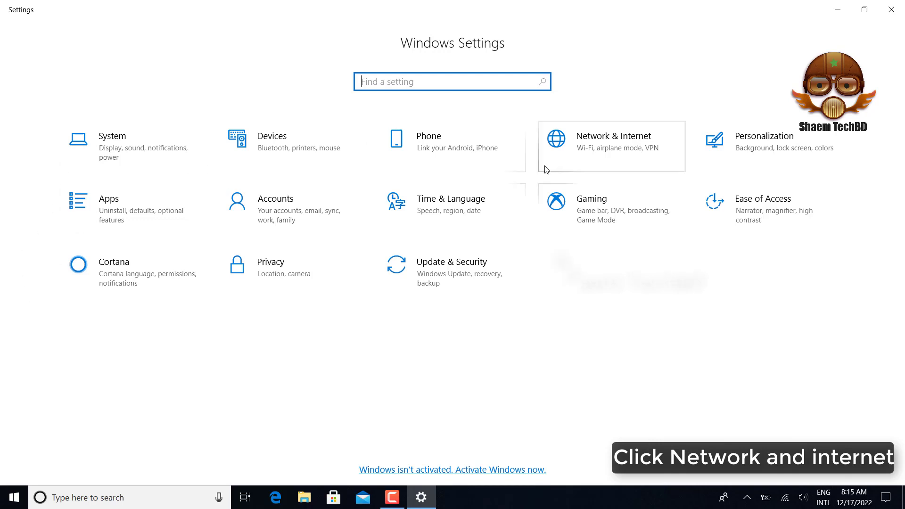
click(611, 143)
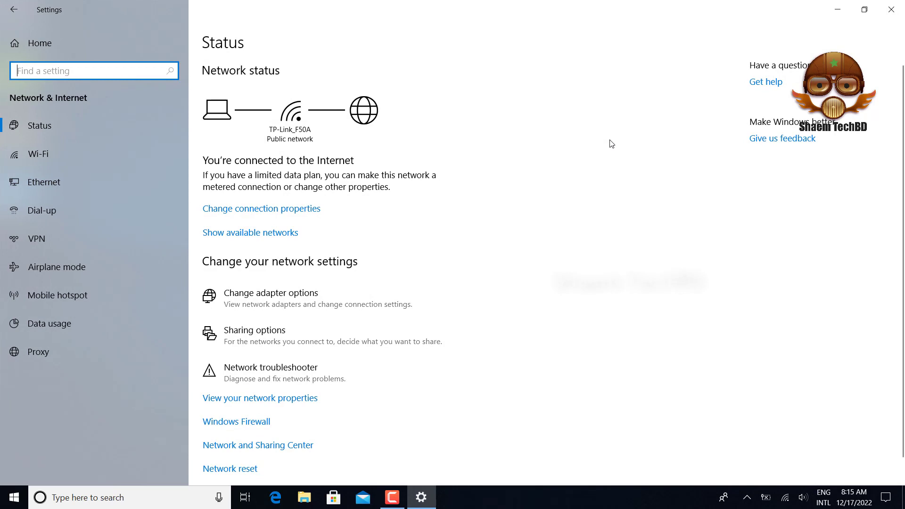
scroll(608, 184, down, 1)
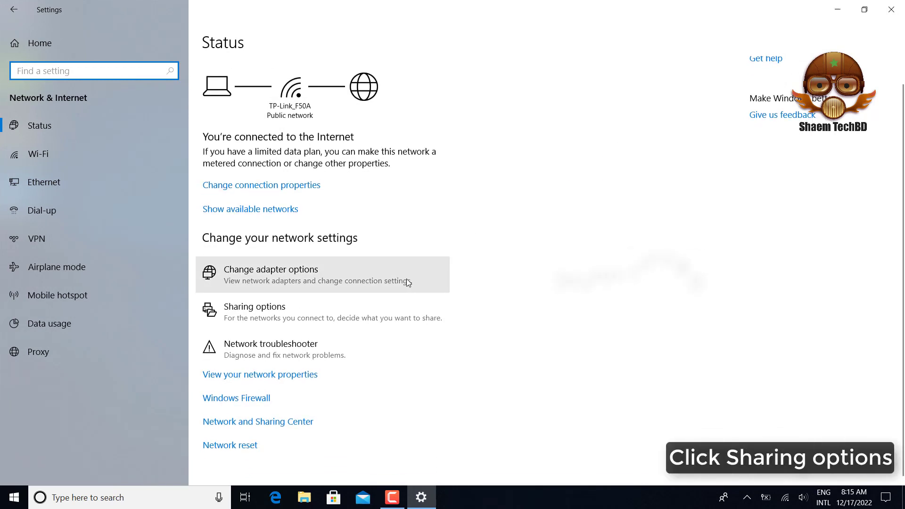
Under All Networks, enable file sharing for 40- or 56-bit encryption devices and save
click(258, 315)
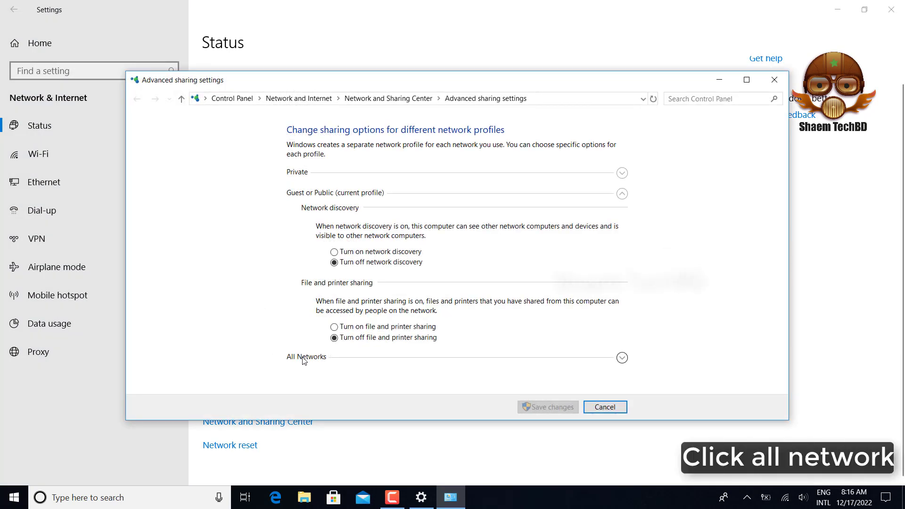
click(303, 360)
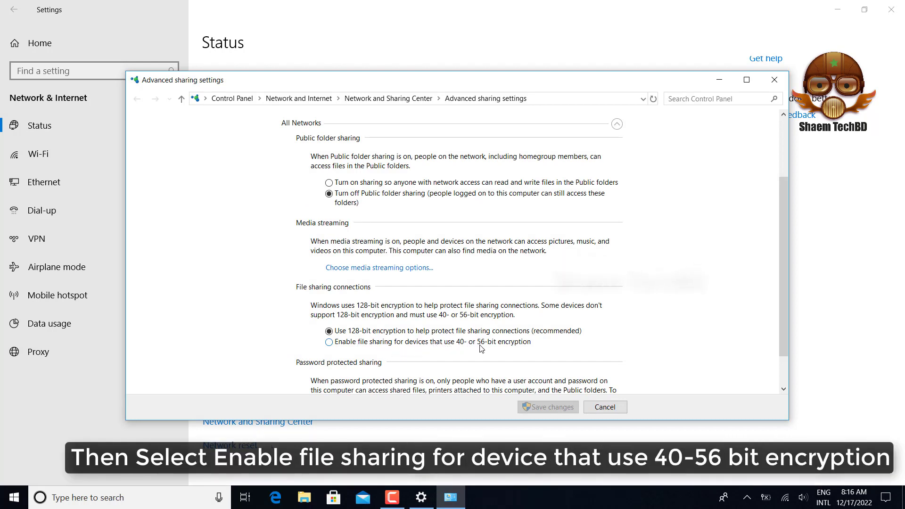
click(357, 345)
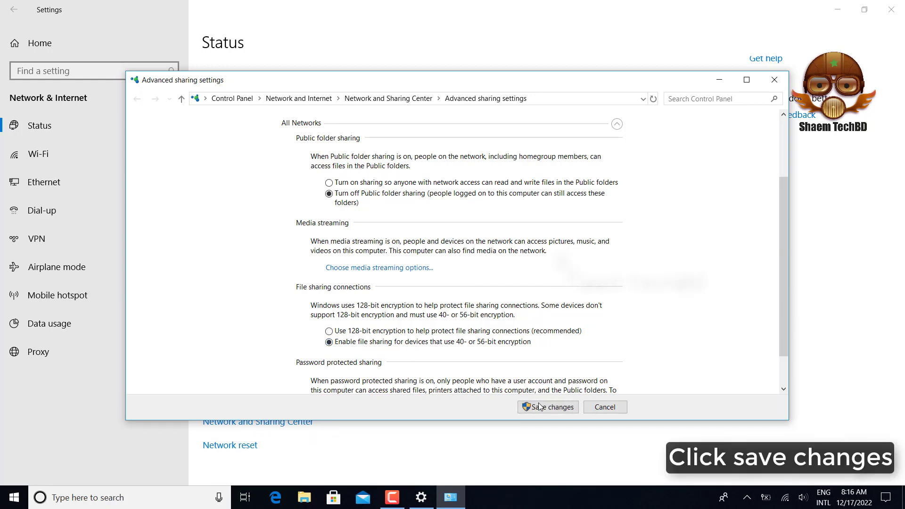
click(548, 407)
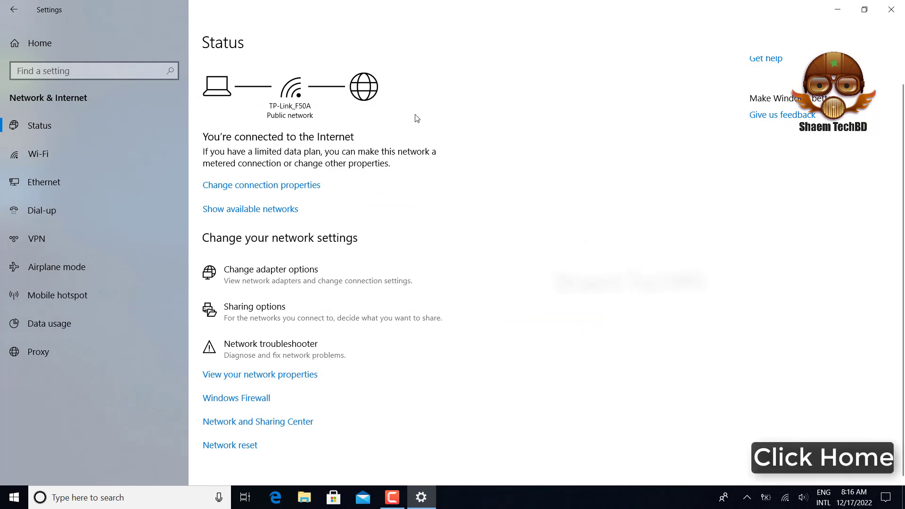
Run the Bluetooth troubleshooter from Update & Security's Troubleshoot page
click(45, 41)
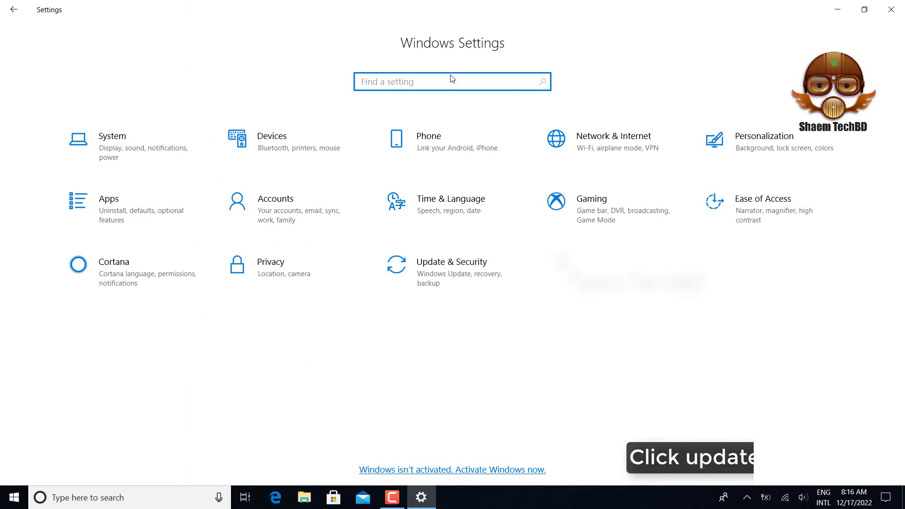
click(458, 275)
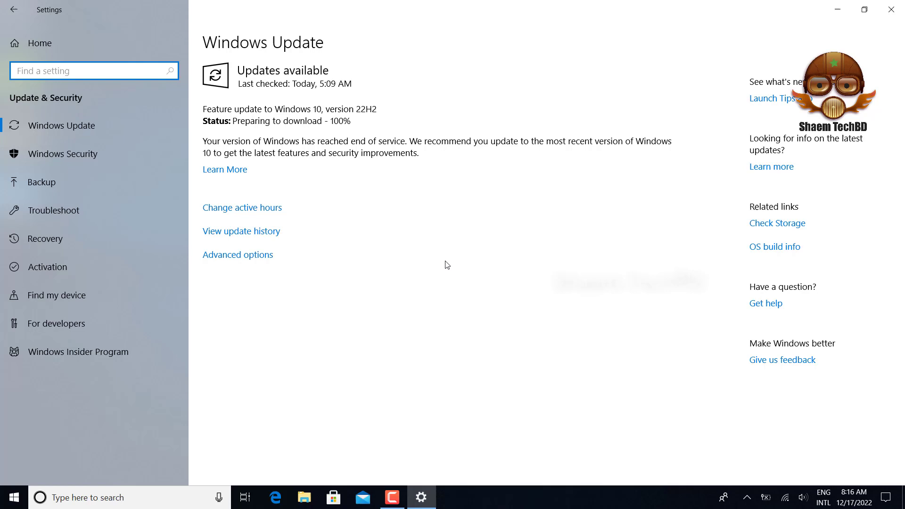
click(85, 212)
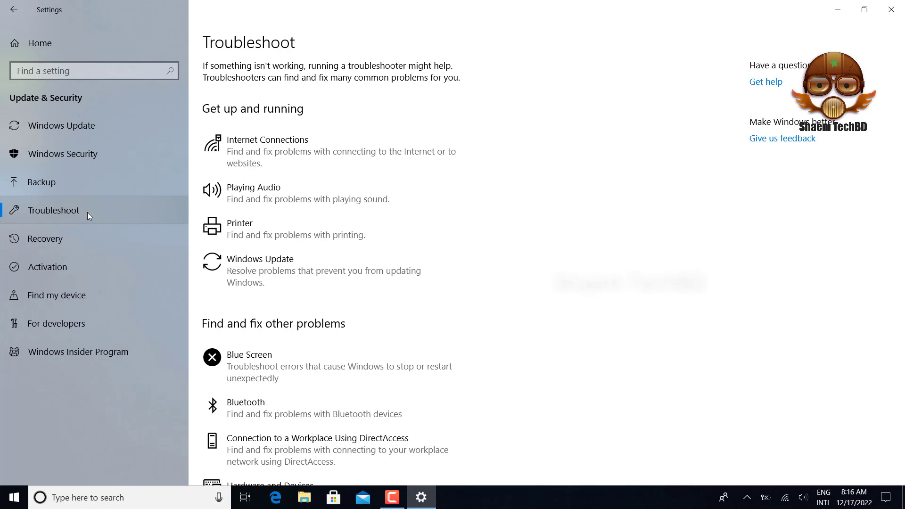
scroll(378, 312, down, 3)
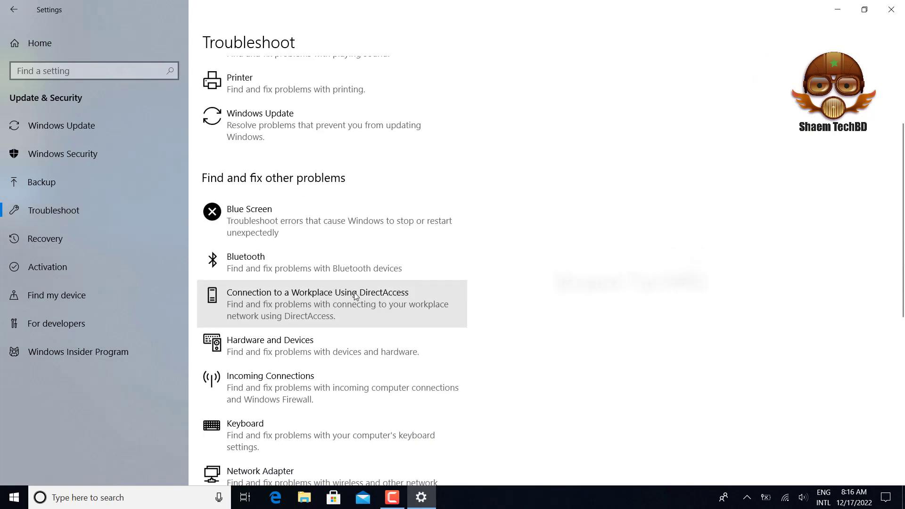
click(263, 266)
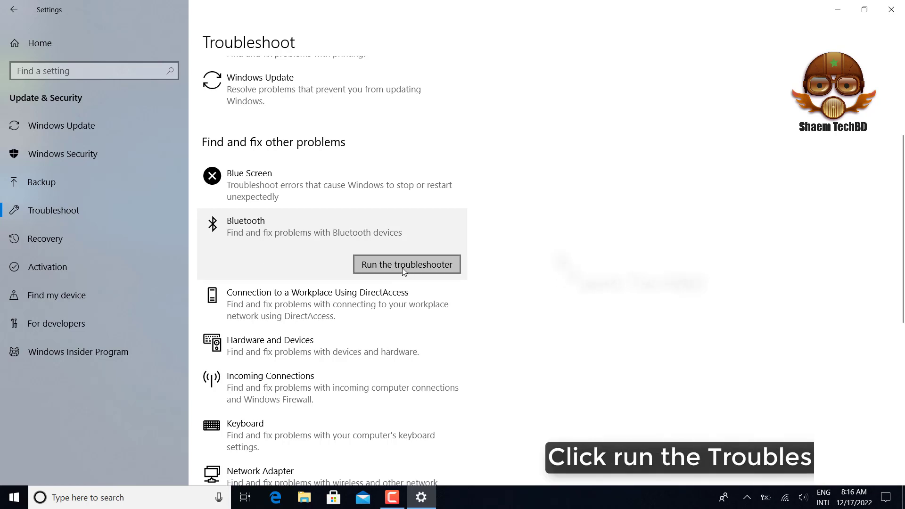
click(405, 266)
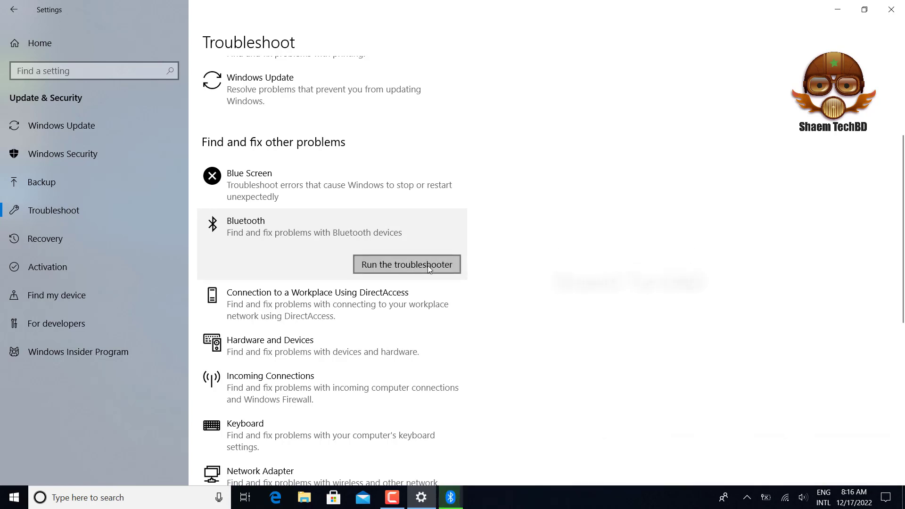
Close Settings and the Bluetooth troubleshooter once it reports the radio problem fixed
click(891, 10)
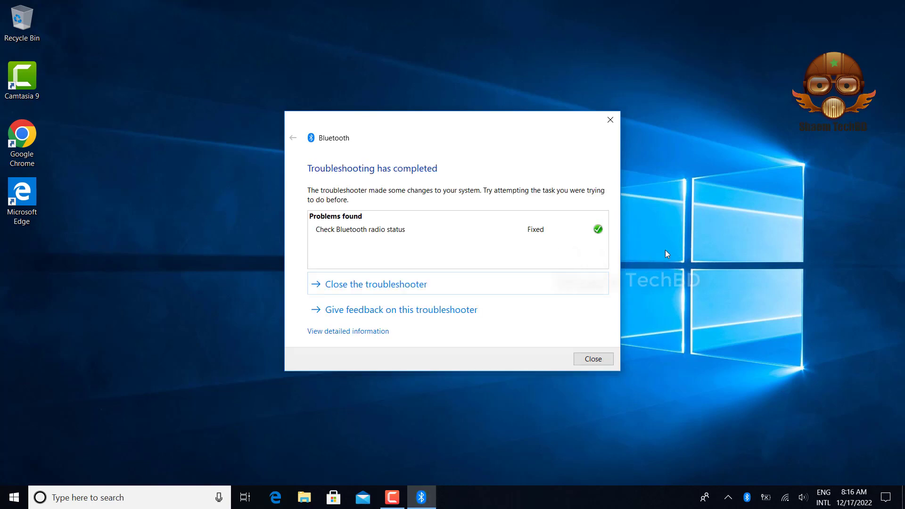
click(594, 359)
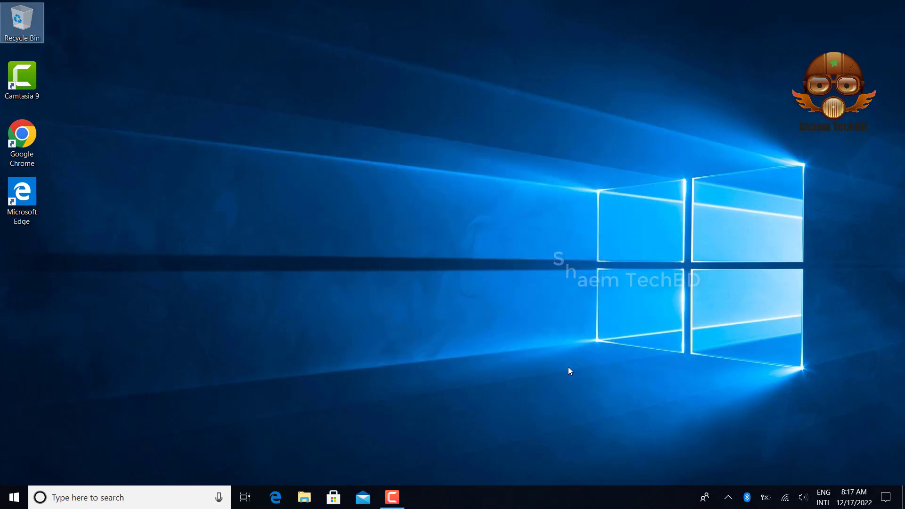
Choose Restart from the Start menu's power options
click(14, 497)
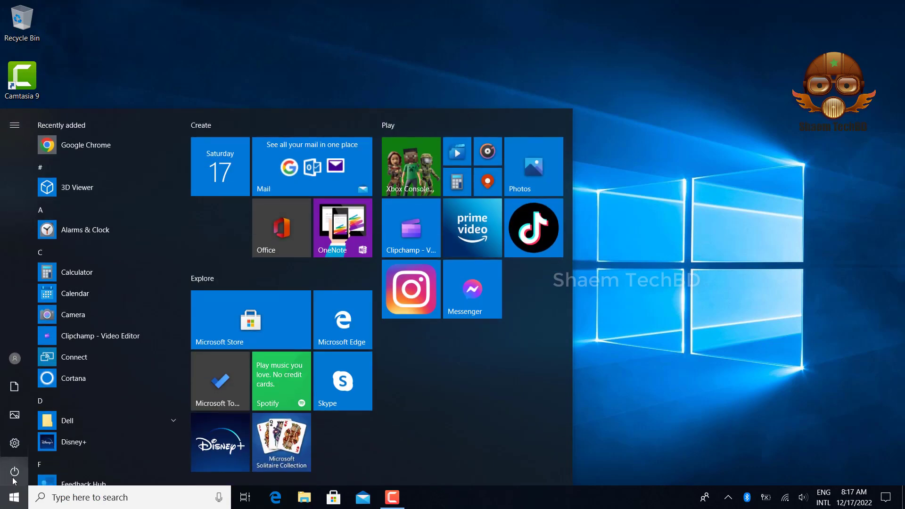
click(14, 472)
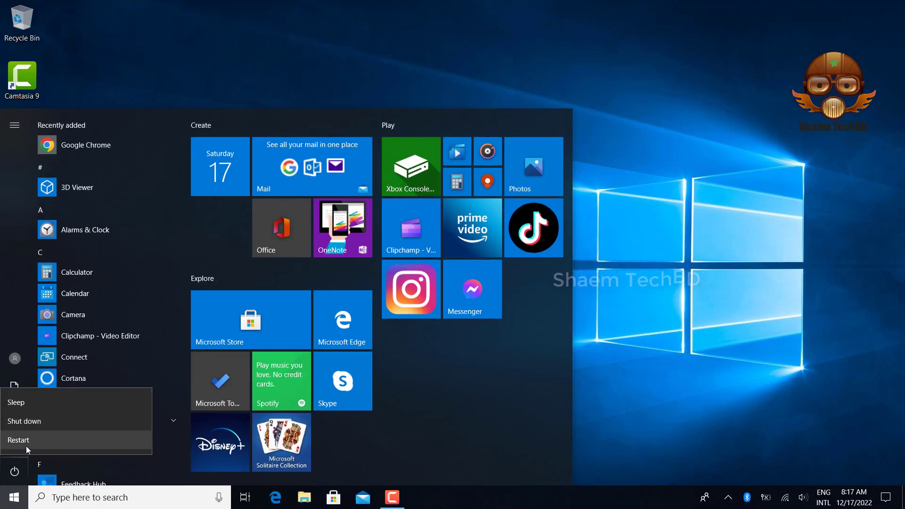
click(691, 357)
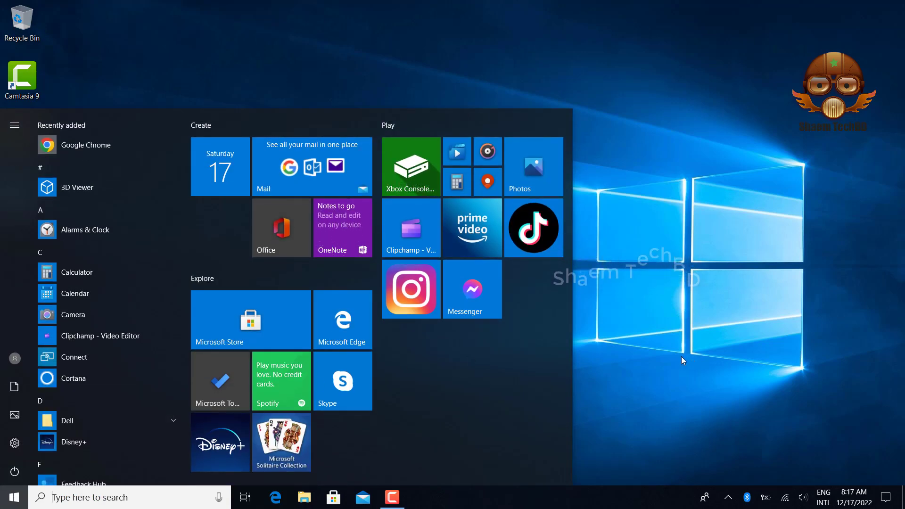